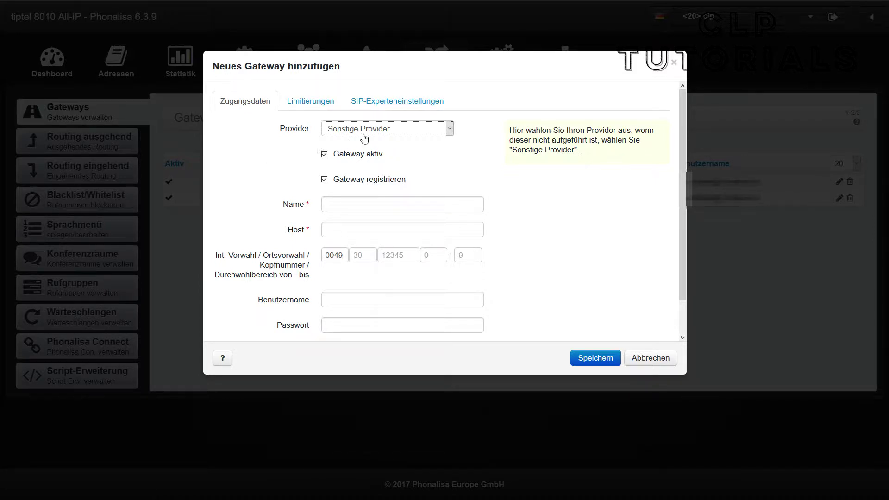
Set the gateway provider to Deutsche Telekom AG - DeutschlandLAN.
{"action": "left_click", "coordinate": [400, 132]}
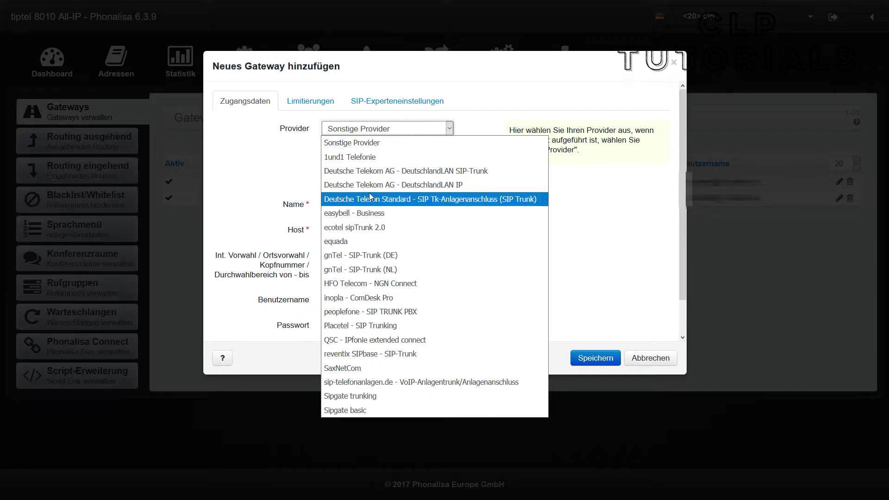
{"action": "left_click", "coordinate": [469, 185]}
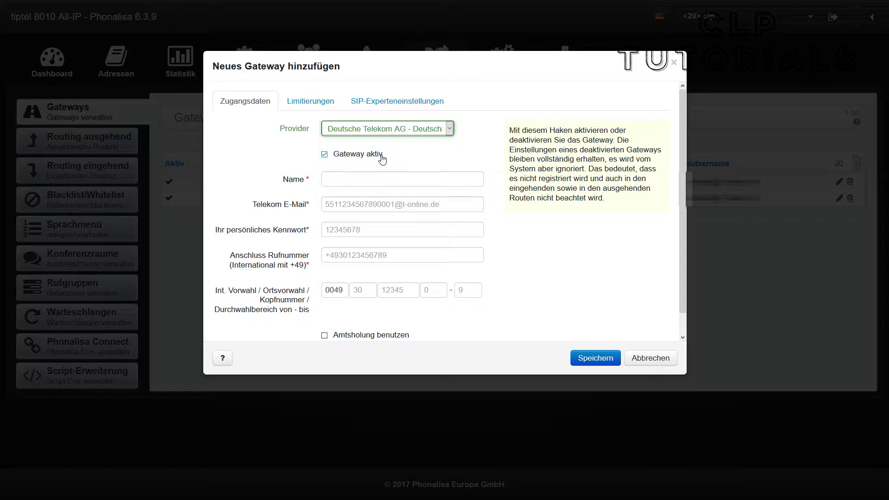
{"action": "left_click", "coordinate": [368, 182]}
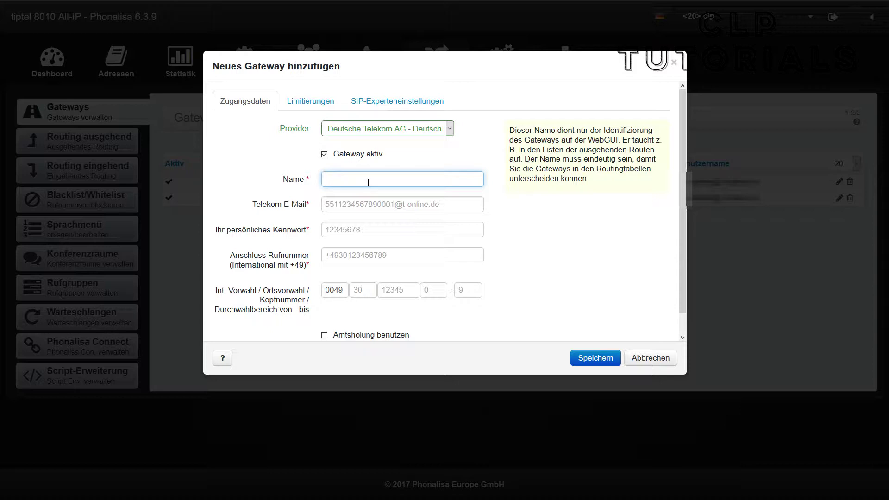
Name the gateway 'anschluss1' and pick the suggested Telekom e-mail address.
{"action": "type", "text": "anschluss1"}
{"action": "left_click", "coordinate": [360, 206]}
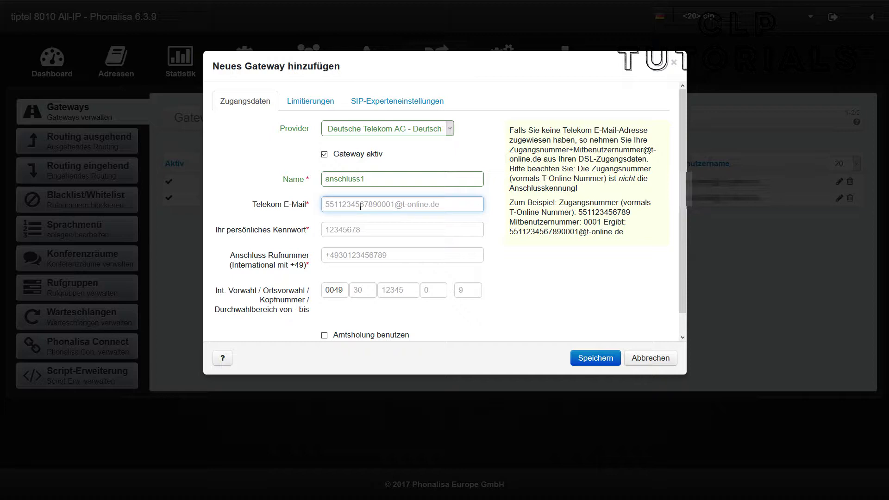
{"action": "type", "text": "an"}
{"action": "key", "text": "BackSpace"}
{"action": "key", "text": "BackSpace"}
{"action": "key", "text": "Down"}
{"action": "key", "text": "Return"}
{"action": "key", "text": "Tab"}
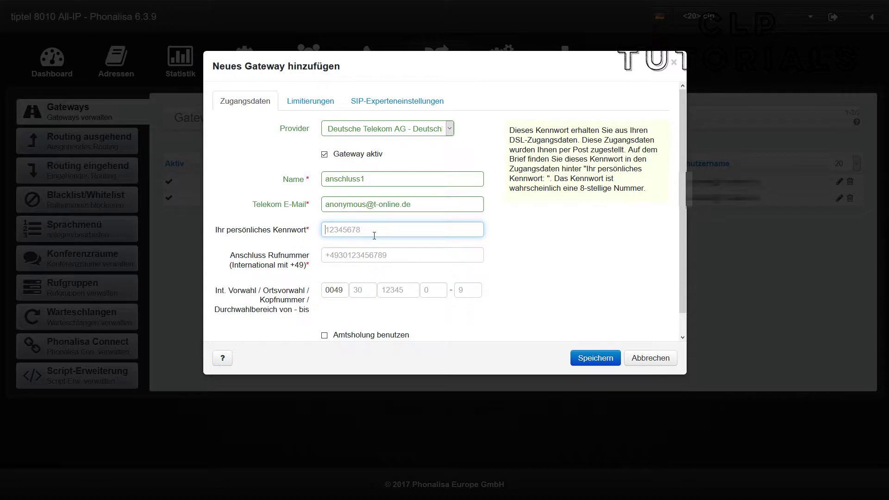
Enter the personal Telekom password and paste the connection phone number.
{"action": "type", "text": "12"}
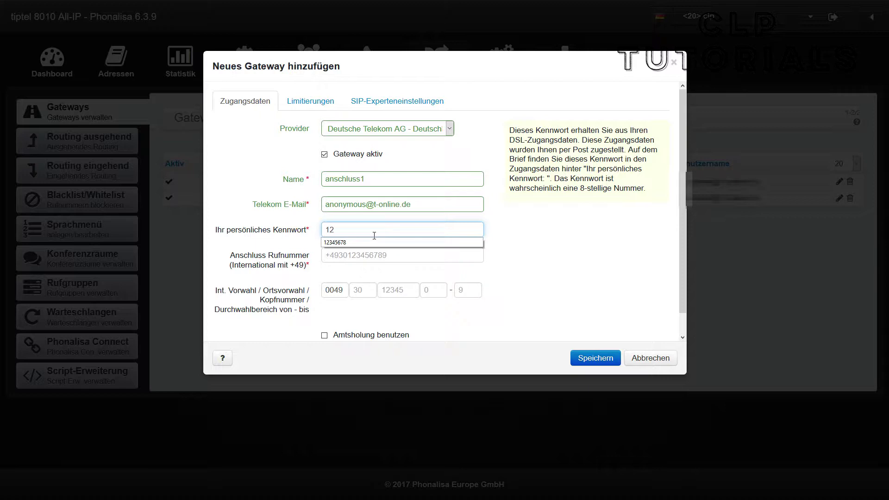
{"action": "type", "text": "345678"}
{"action": "left_click", "coordinate": [456, 260]}
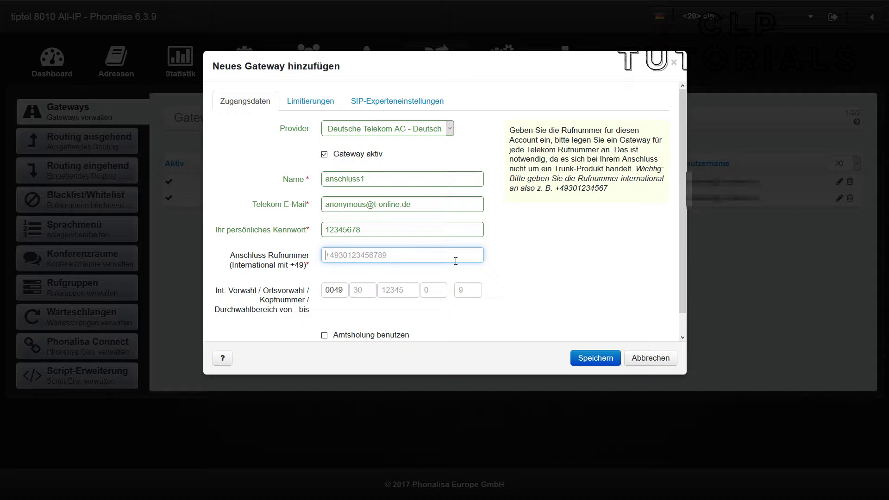
{"action": "key", "text": "ctrl+v"}
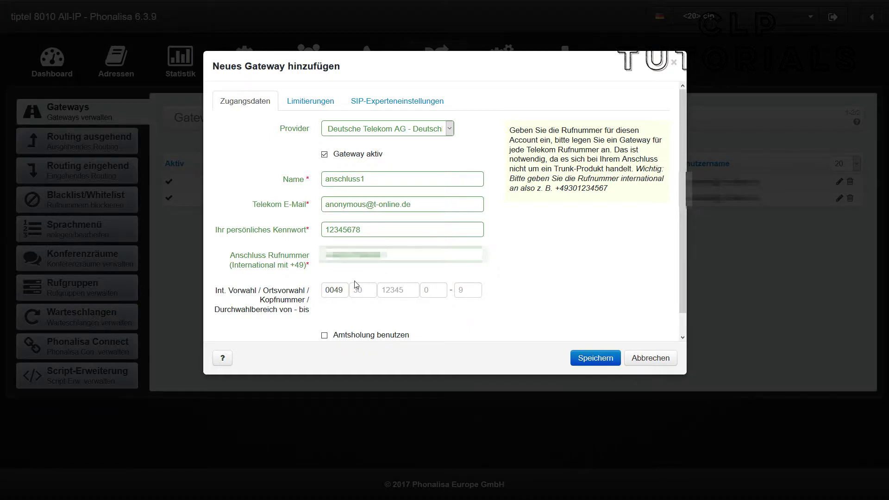
Set the area code (Ortsvorwahl) to 69 and adjust the Durchwahl-bis range end.
{"action": "mouse_move", "coordinate": [229, 304]}
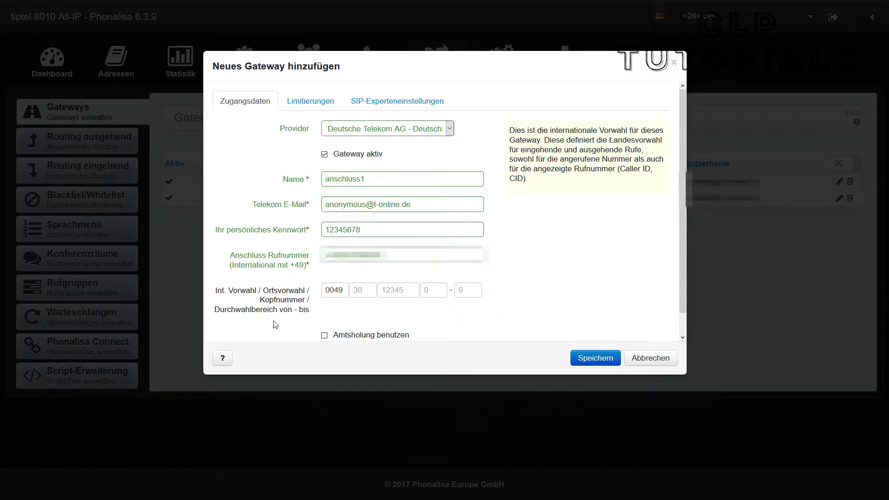
{"action": "left_click", "coordinate": [359, 289]}
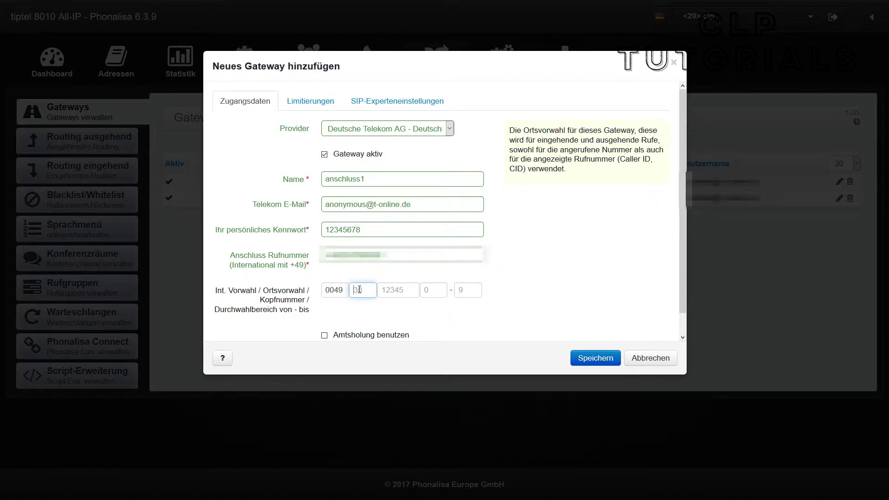
{"action": "type", "text": "69"}
{"action": "key", "text": "Tab"}
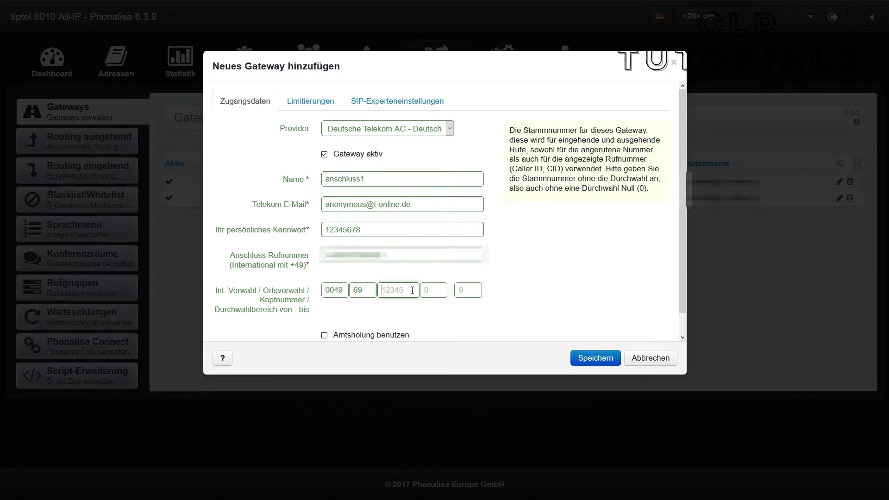
{"action": "left_click", "coordinate": [464, 292]}
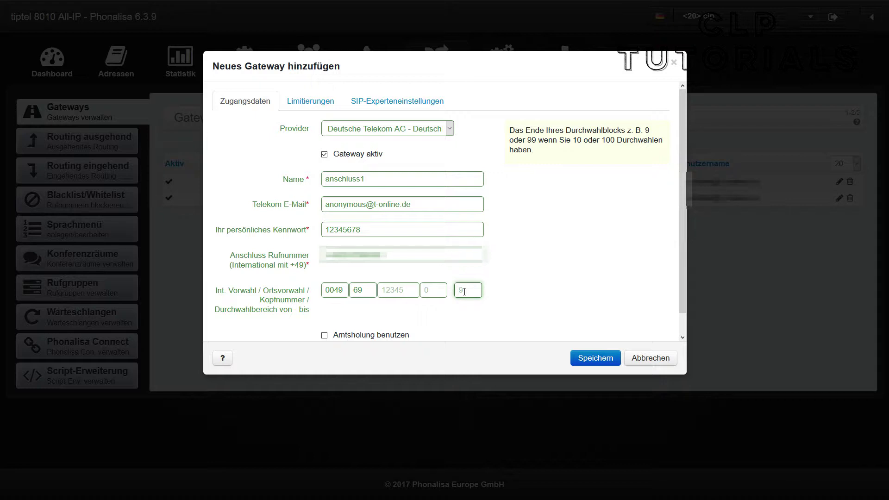
{"action": "left_click_drag", "start_coordinate": [387, 254], "coordinate": [347, 254]}
{"action": "left_click", "coordinate": [459, 290]}
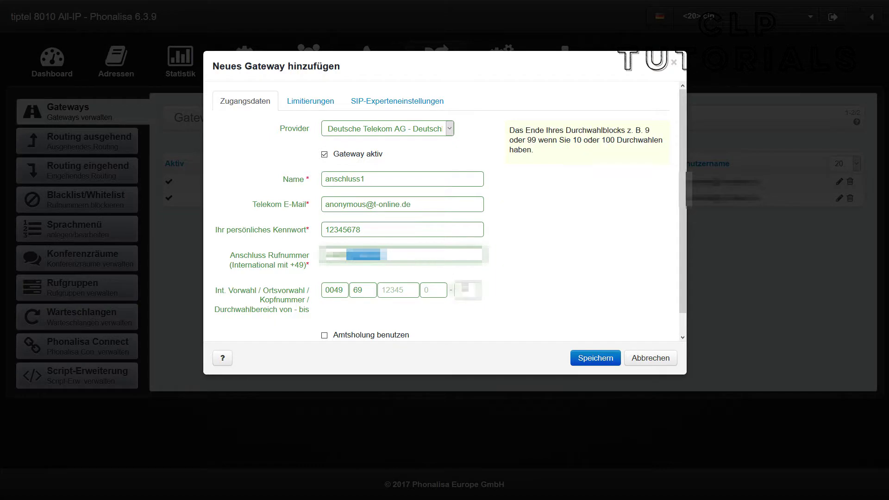
{"action": "double_click", "coordinate": [465, 289]}
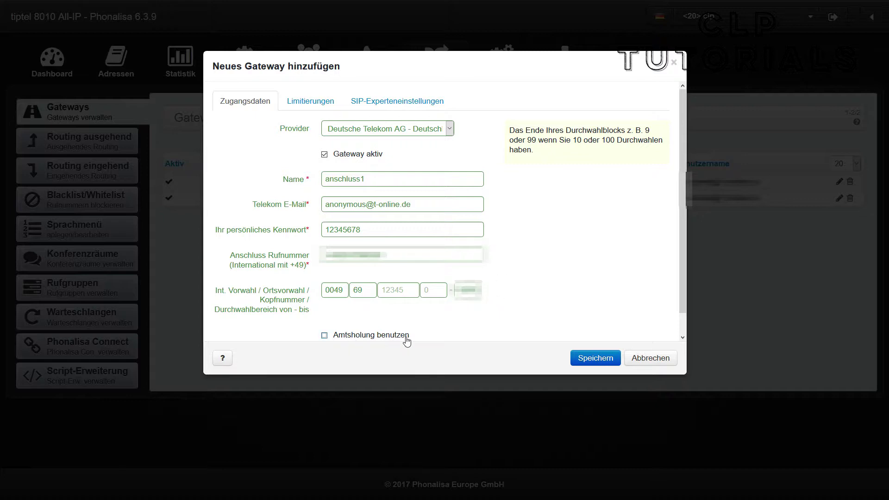
Enable 'Amtsholung benutzen' with outside-line prefix 9.
{"action": "left_click", "coordinate": [351, 337]}
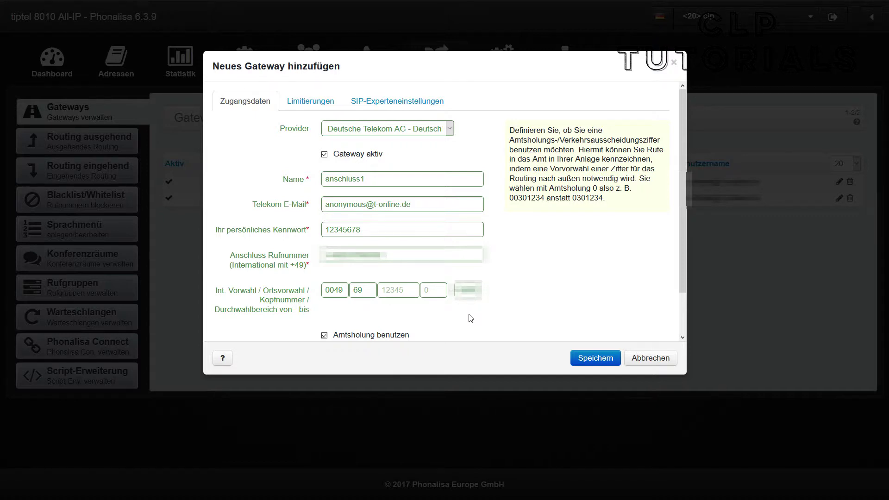
{"action": "scroll", "coordinate": [471, 318], "scroll_direction": "down", "scroll_amount": 1}
{"action": "left_click", "coordinate": [380, 313]}
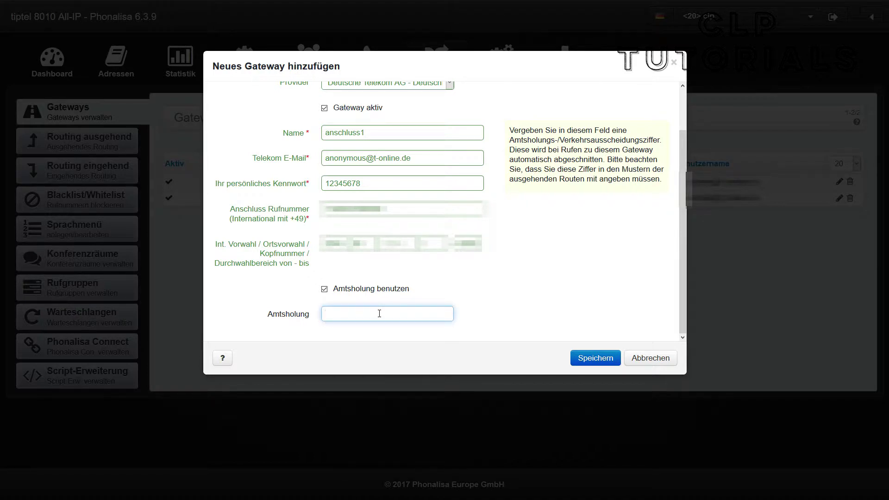
{"action": "type", "text": "9"}
{"action": "left_click", "coordinate": [488, 310]}
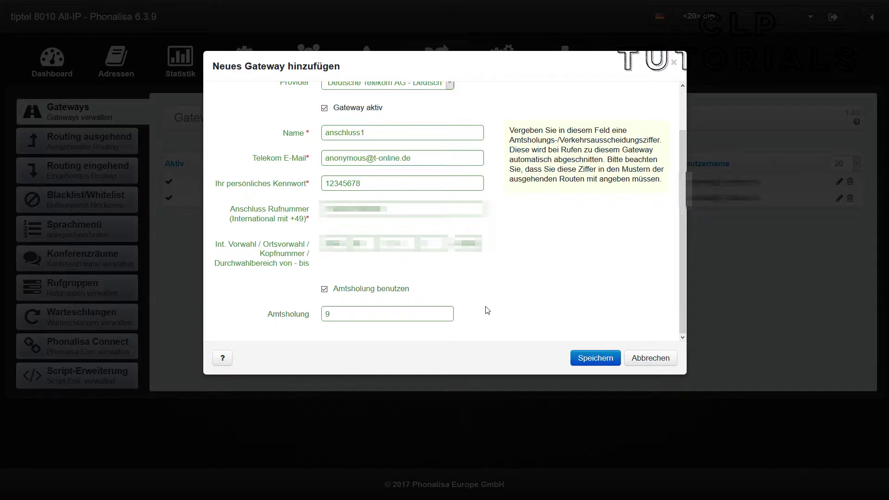
{"action": "scroll", "coordinate": [487, 311], "scroll_direction": "up", "scroll_amount": 1}
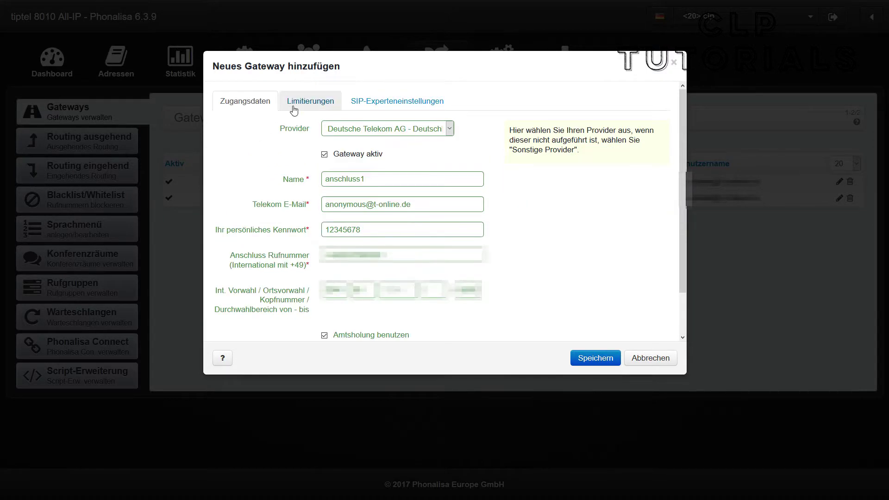
Limit anschluss1 to 2 simultaneous calls and save the gateway.
{"action": "left_click", "coordinate": [323, 107]}
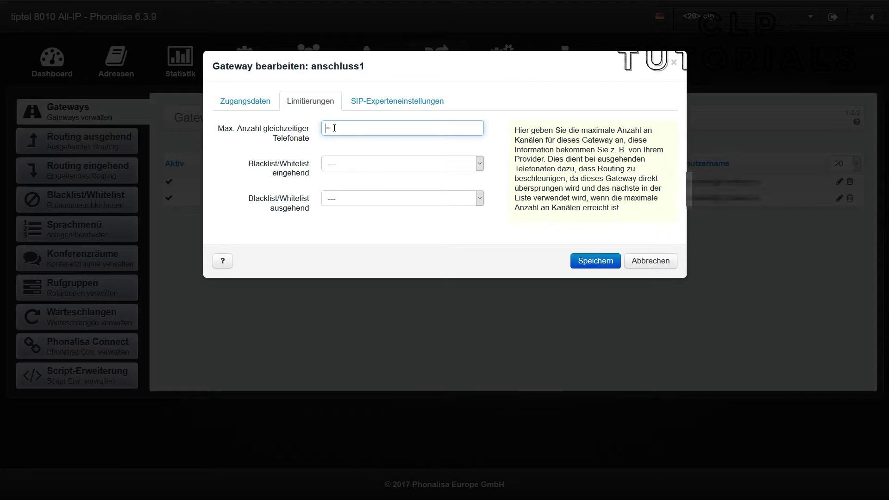
{"action": "type", "text": "2"}
{"action": "left_click", "coordinate": [305, 151]}
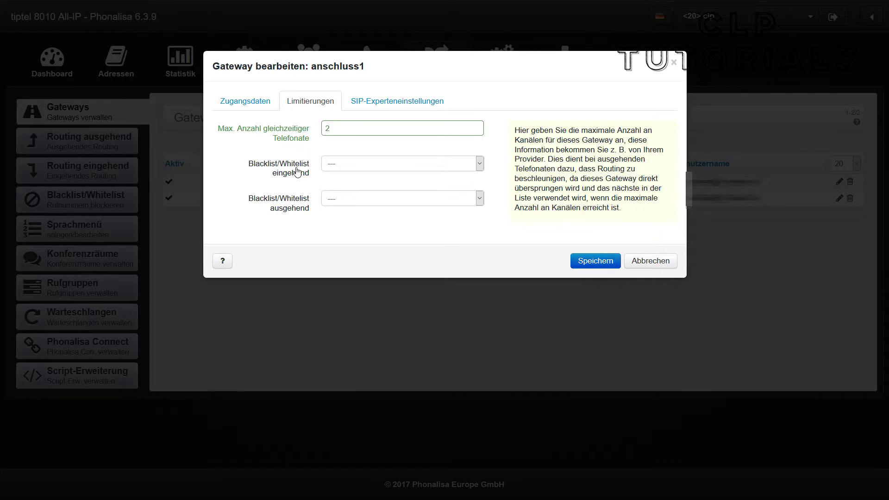
{"action": "mouse_move", "coordinate": [375, 171]}
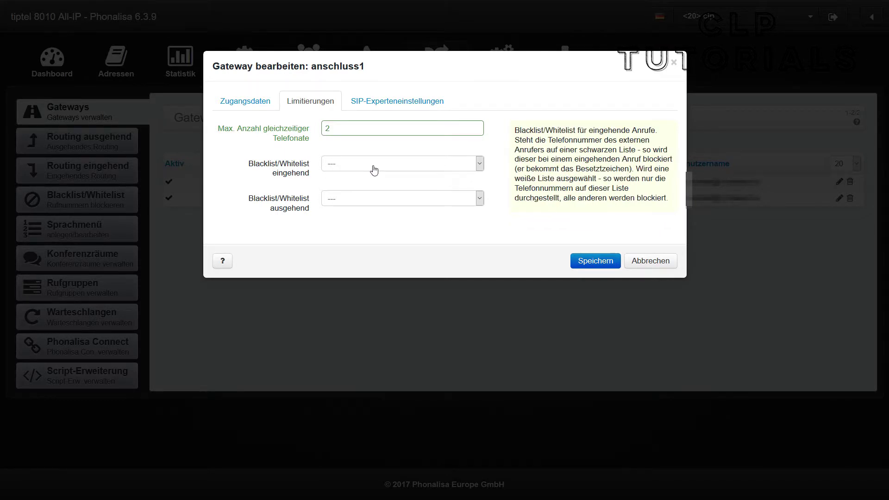
{"action": "mouse_move", "coordinate": [365, 203]}
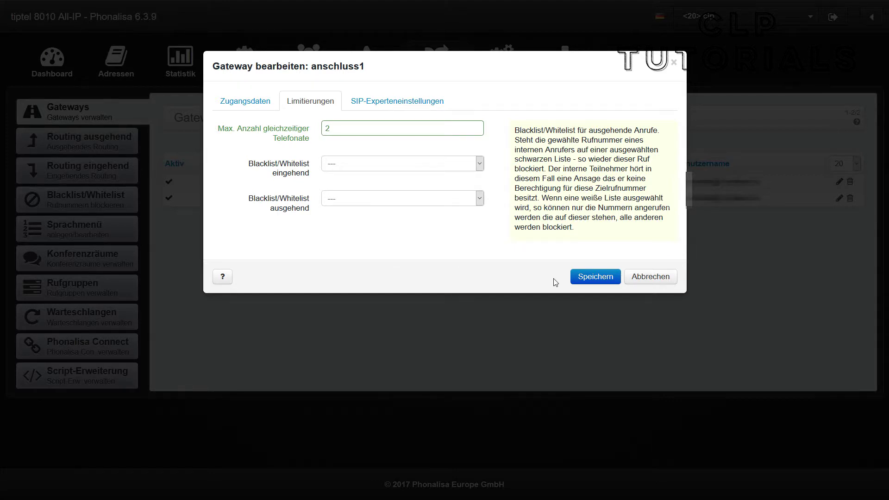
{"action": "left_click", "coordinate": [607, 279]}
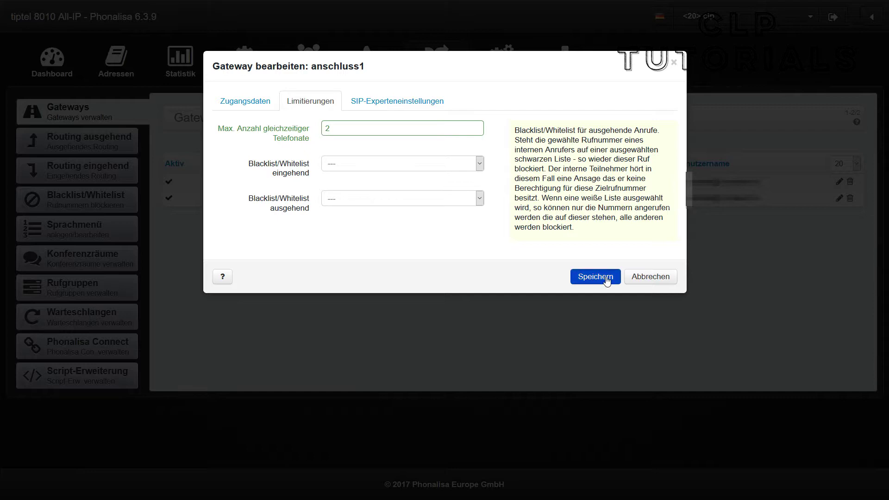
{"action": "left_click", "coordinate": [606, 277]}
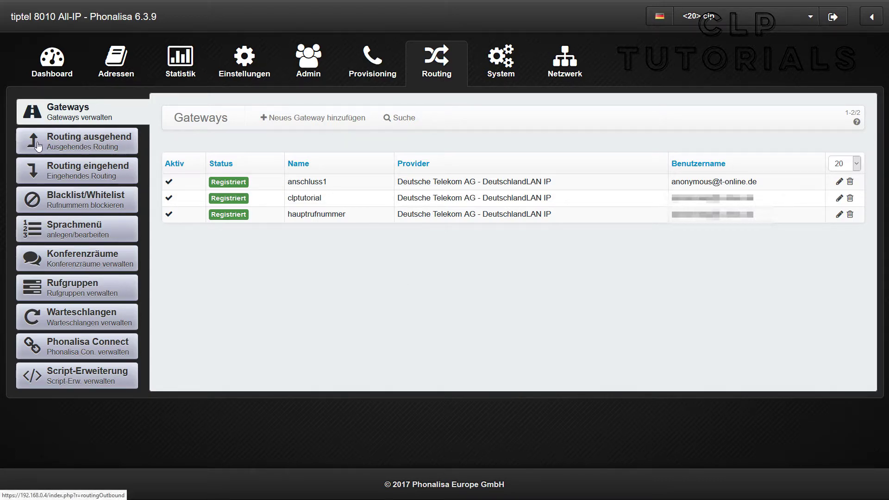
Add a 9* outbound rule for <23> DECT Nebenstelle 23 and move it above the * rule.
{"action": "left_click", "coordinate": [98, 147]}
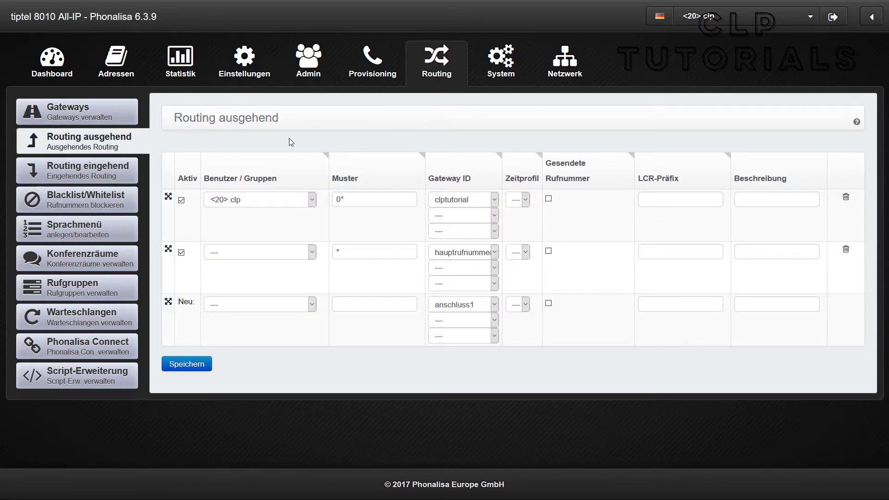
{"action": "left_click", "coordinate": [261, 310]}
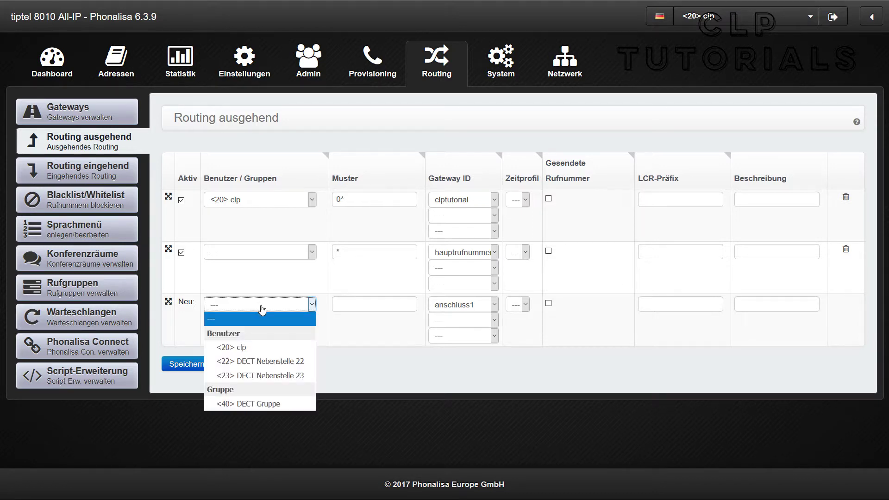
{"action": "left_click", "coordinate": [274, 376]}
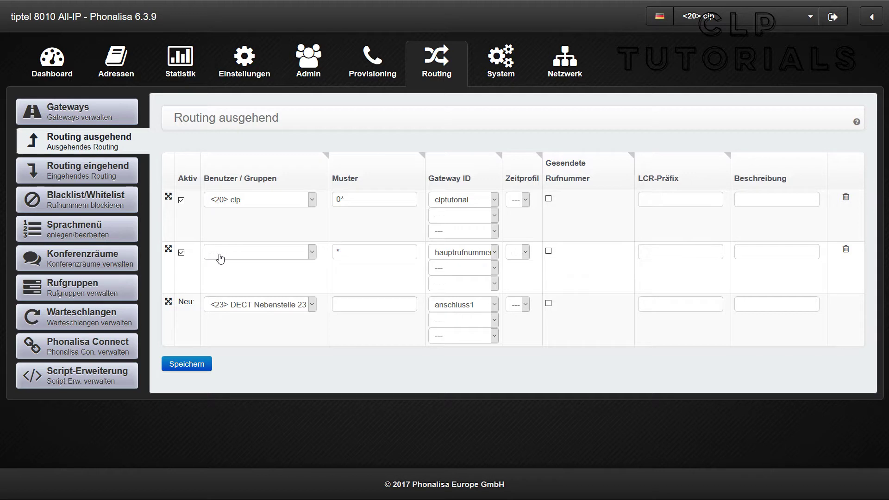
{"action": "left_click", "coordinate": [365, 306]}
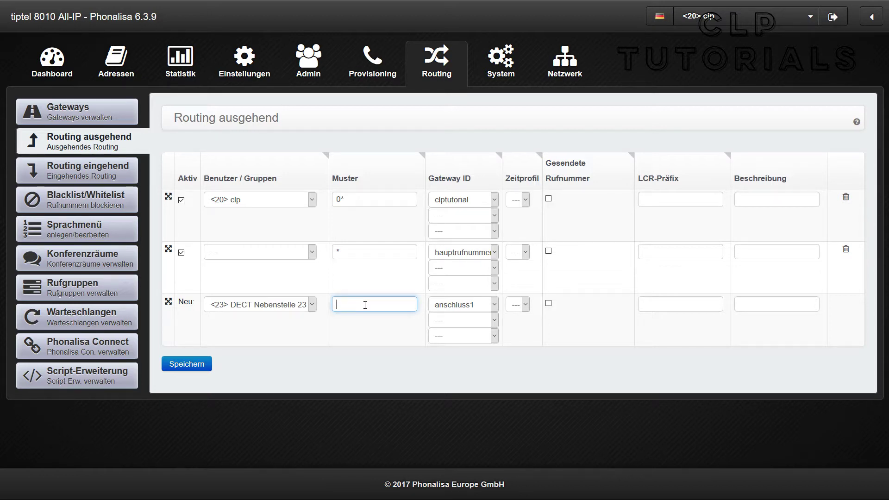
{"action": "type", "text": "9*"}
{"action": "left_click", "coordinate": [195, 366]}
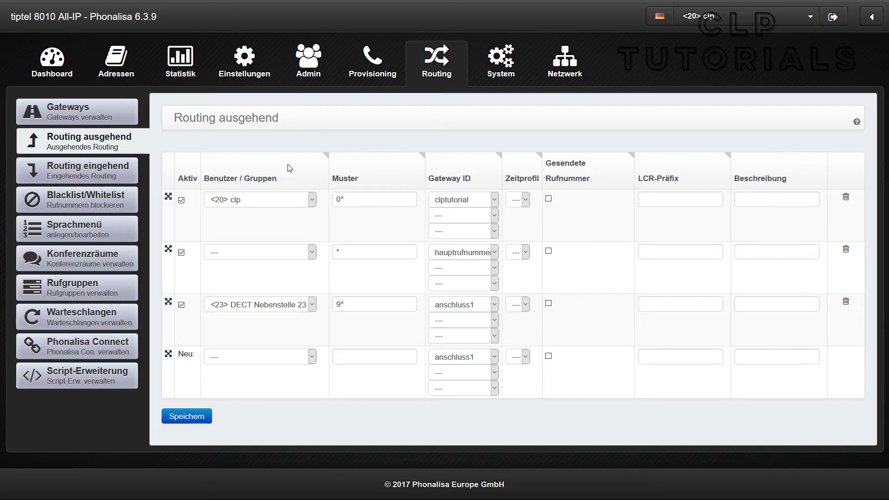
{"action": "left_click_drag", "start_coordinate": [169, 305], "coordinate": [169, 253]}
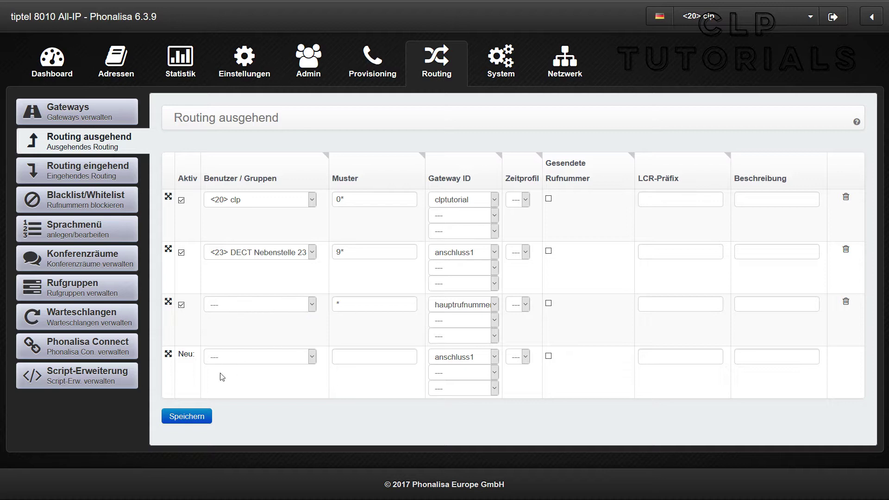
{"action": "left_click", "coordinate": [199, 418]}
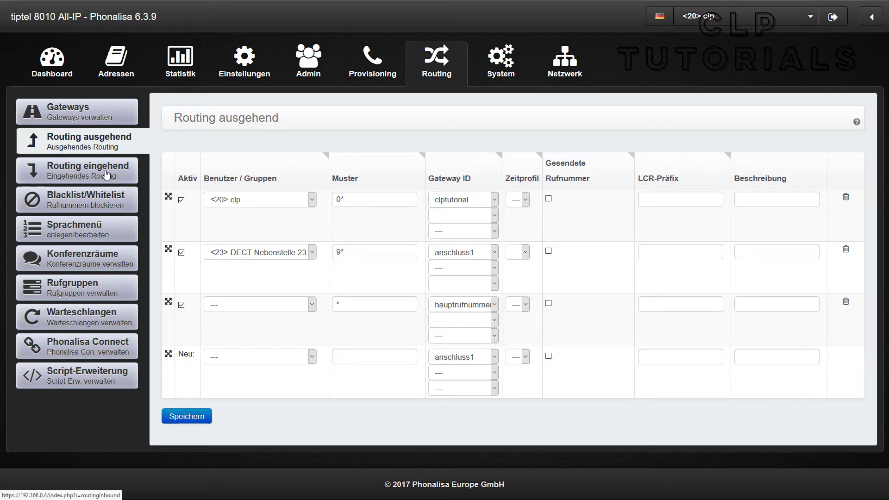
Delete anschluss1's Durchwahl inbound rule and route the * rule to <40> DECT Gruppe.
{"action": "left_click", "coordinate": [106, 174]}
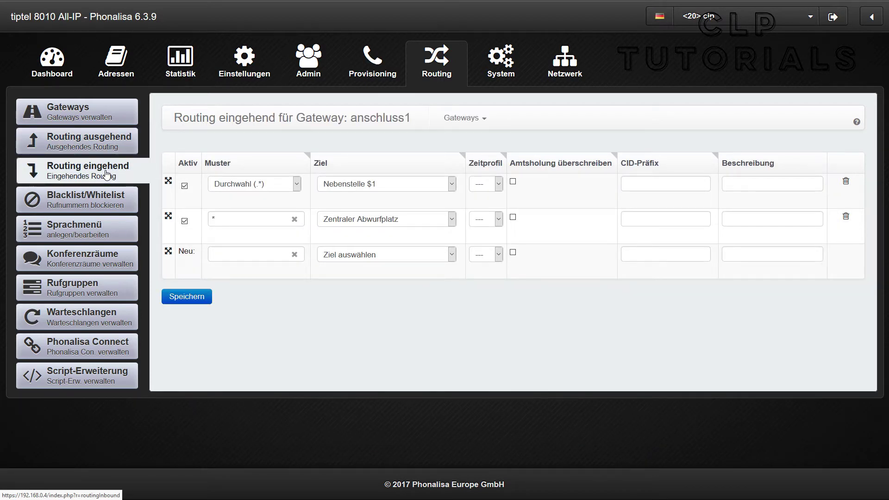
{"action": "left_click", "coordinate": [247, 258]}
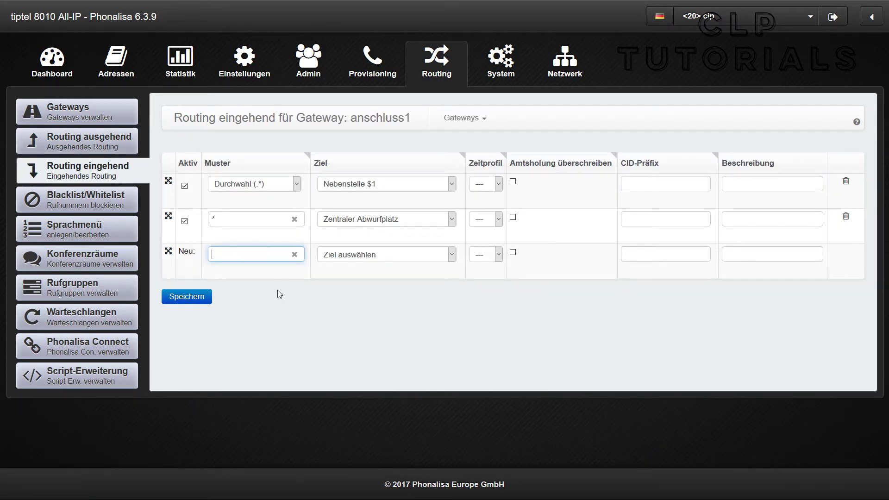
{"action": "left_click", "coordinate": [846, 181]}
{"action": "left_click", "coordinate": [440, 198]}
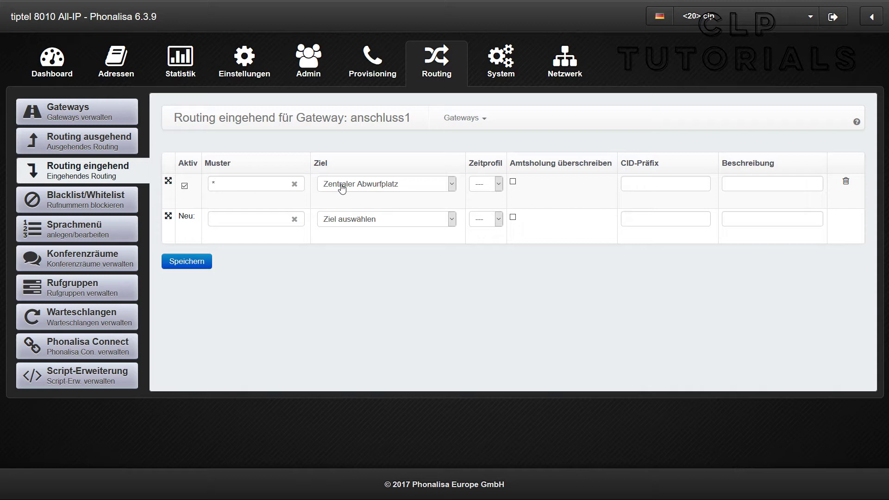
{"action": "left_click", "coordinate": [370, 192]}
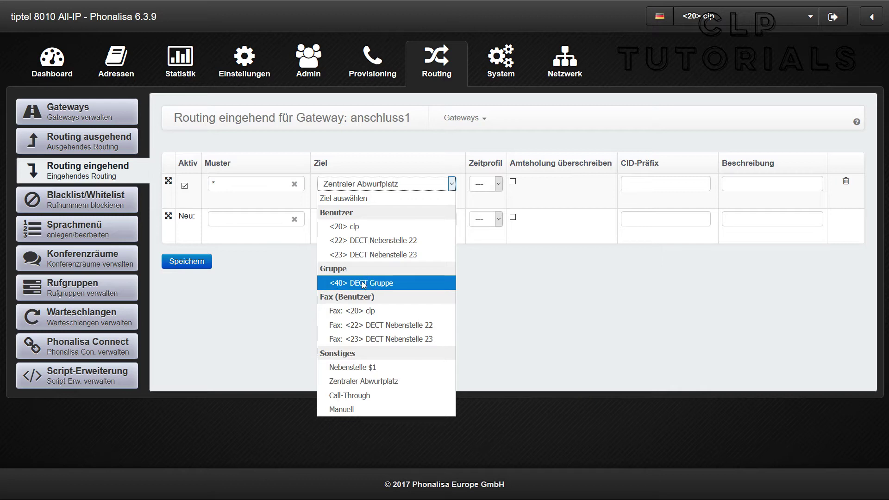
{"action": "left_click", "coordinate": [390, 283]}
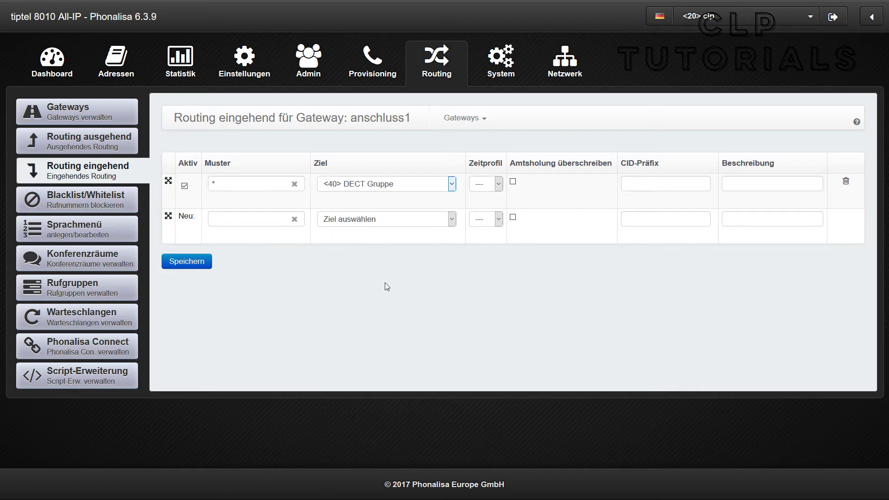
{"action": "left_click", "coordinate": [199, 261]}
Create a backup with comment 'Anschlusskonfiguration' in System > Backup/Restore and download it.
{"action": "left_click", "coordinate": [498, 58]}
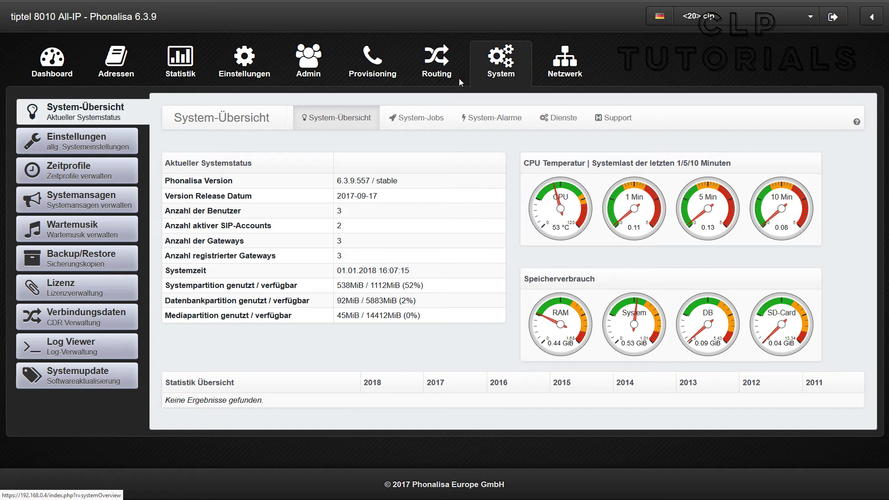
{"action": "left_click", "coordinate": [75, 262]}
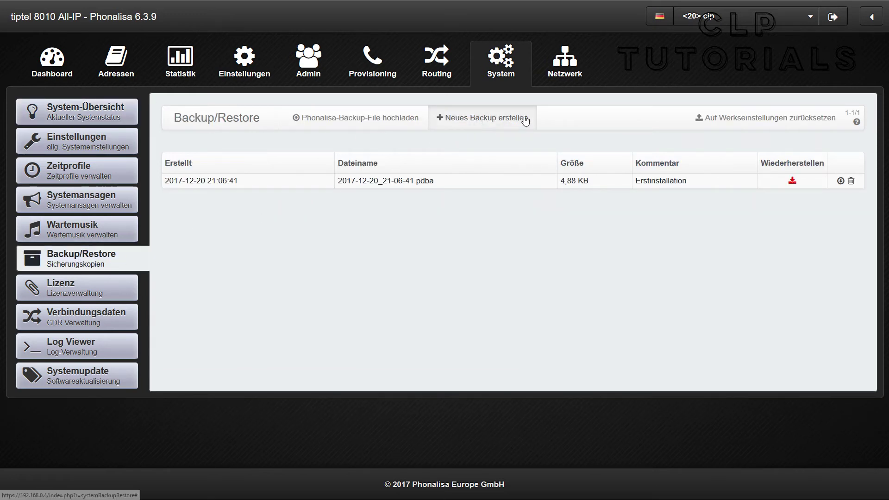
{"action": "left_click", "coordinate": [459, 121]}
{"action": "left_click", "coordinate": [429, 98]}
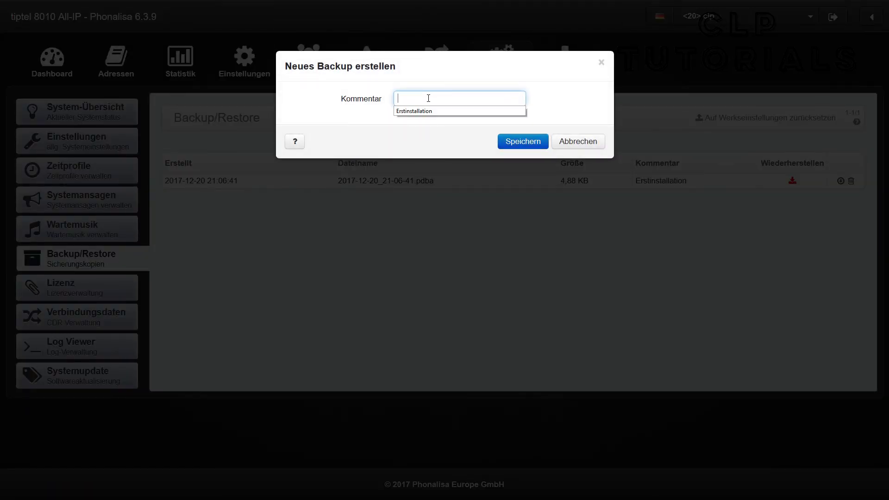
{"action": "type", "text": "Anschlussk"}
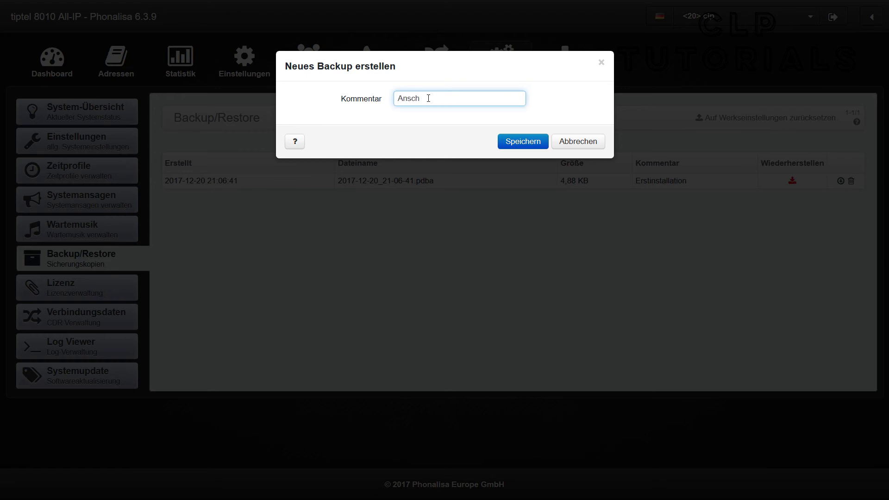
{"action": "type", "text": "onfiguration"}
{"action": "left_click", "coordinate": [508, 143]}
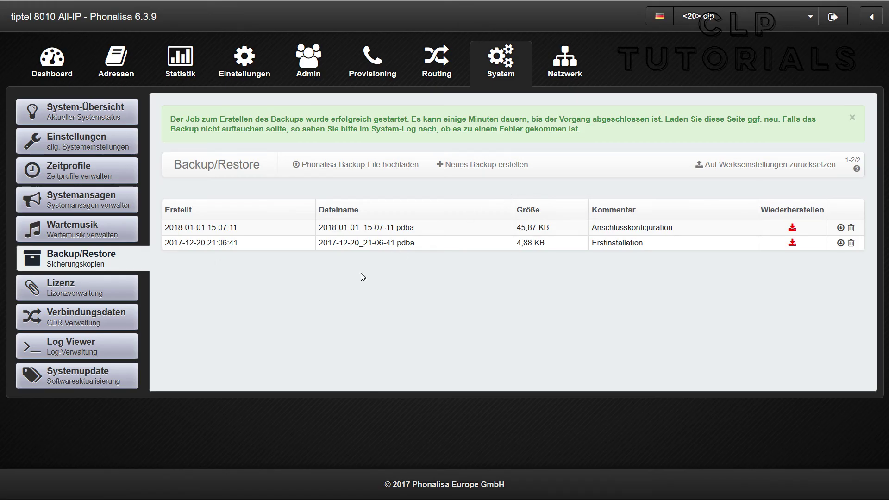
{"action": "left_click", "coordinate": [841, 228]}
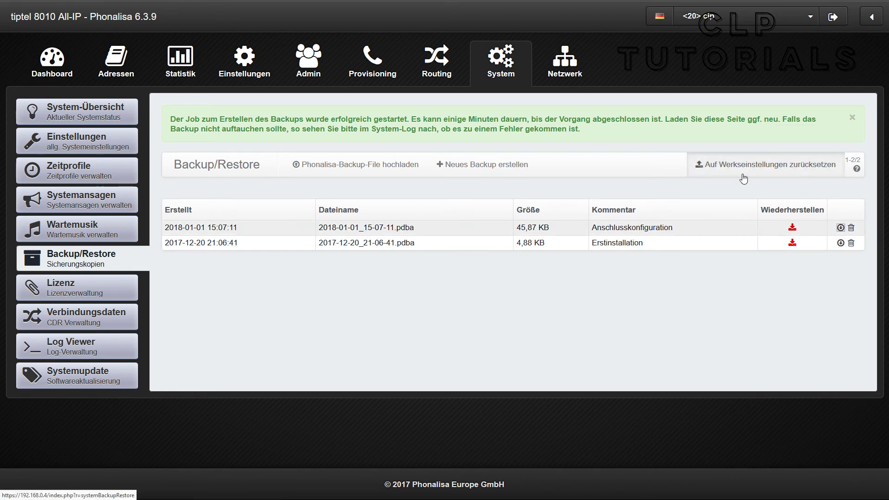
{"action": "left_click", "coordinate": [379, 302]}
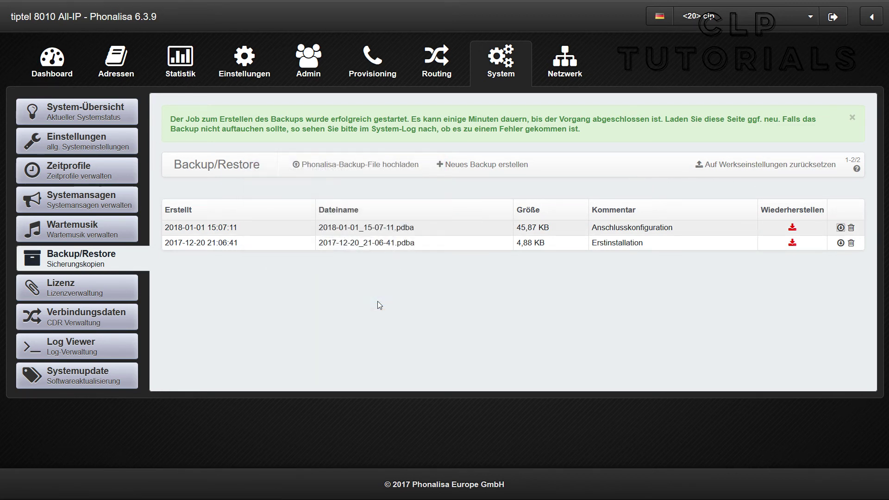